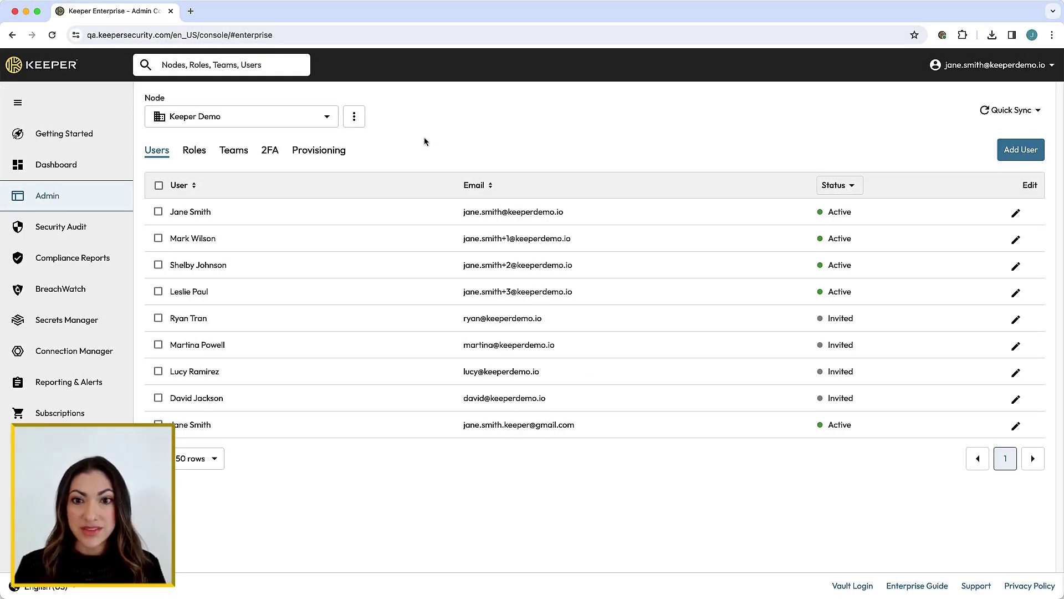
Show the Keeper Demo node's Roles list, with Keeper Administrator and its two users.
click(192, 150)
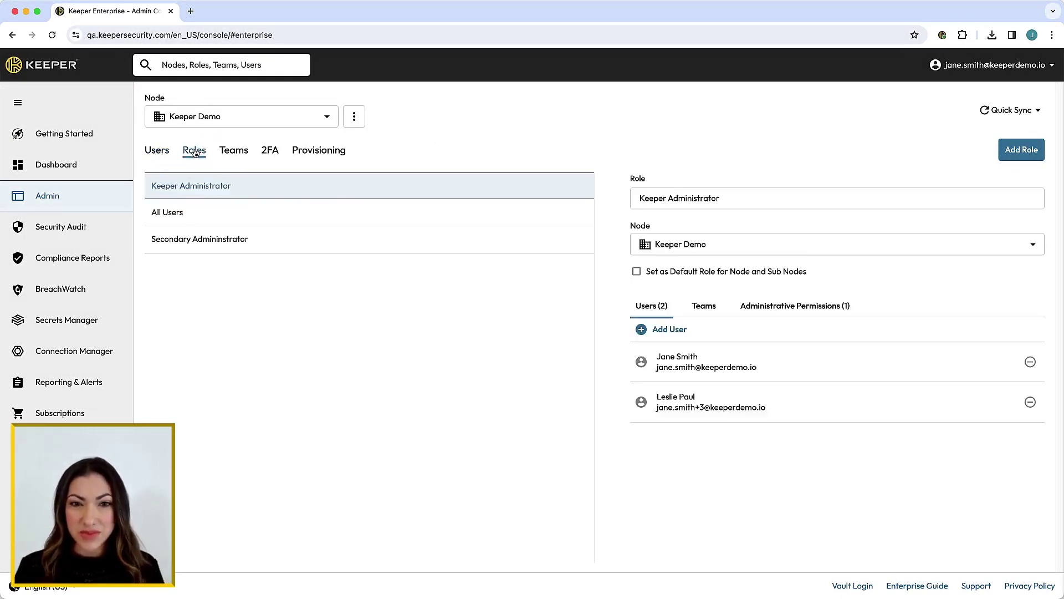
Review Keeper Demo's Teams and 2FA pages, ending on its empty Provisioning page.
click(241, 153)
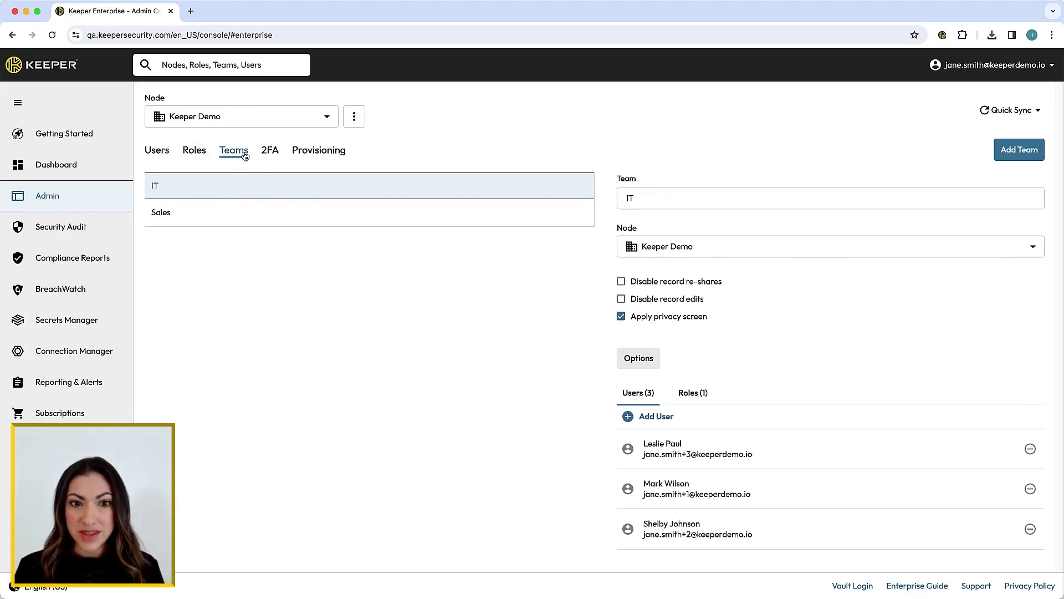
click(274, 155)
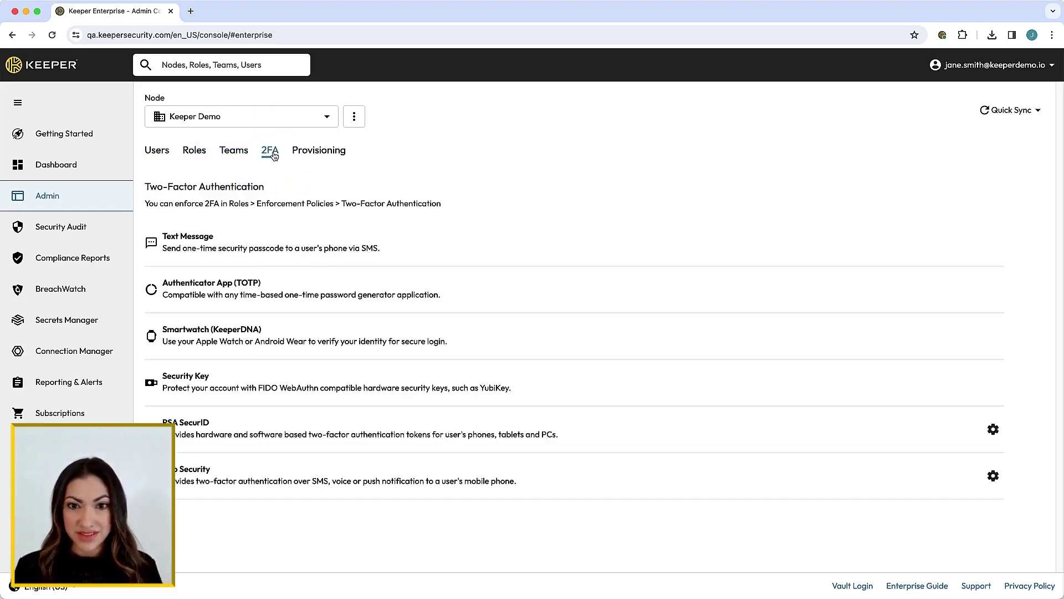
click(318, 155)
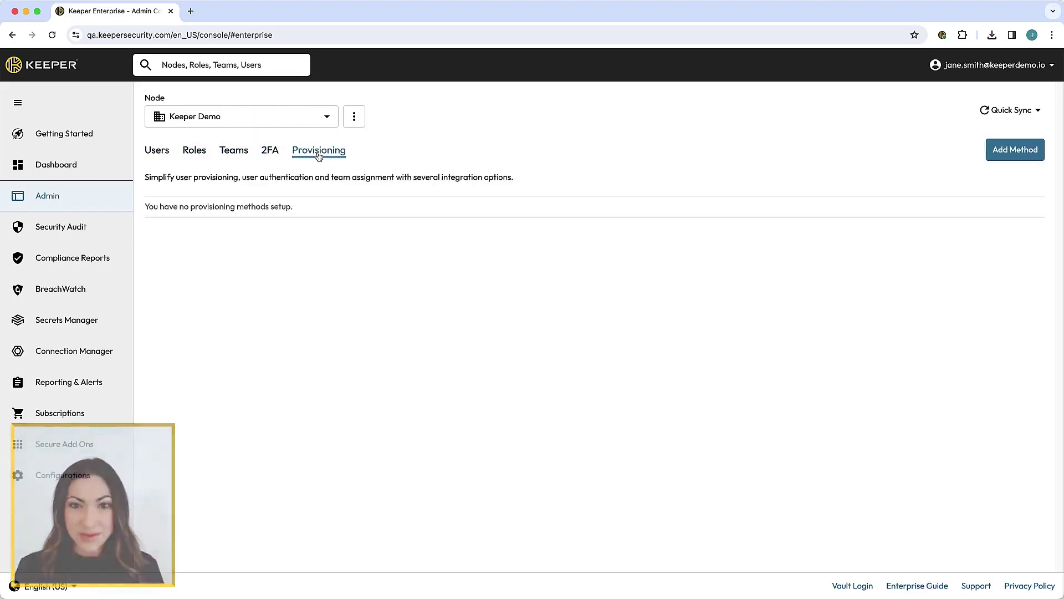
View the provisioning methods, then close the node list showing EU and CA.
click(1021, 153)
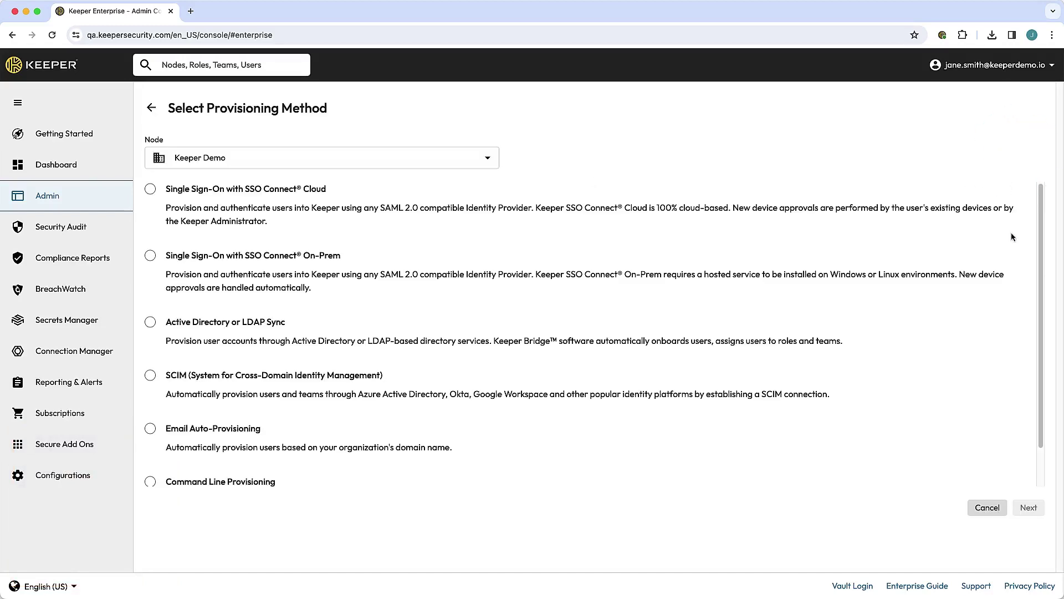
scroll(1012, 237, down, 1)
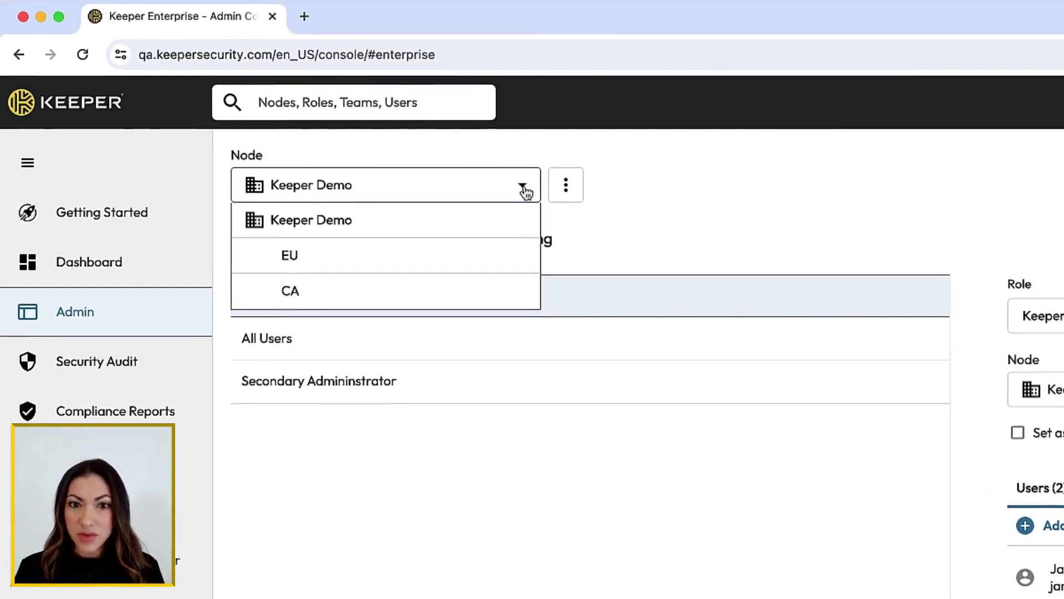
click(526, 191)
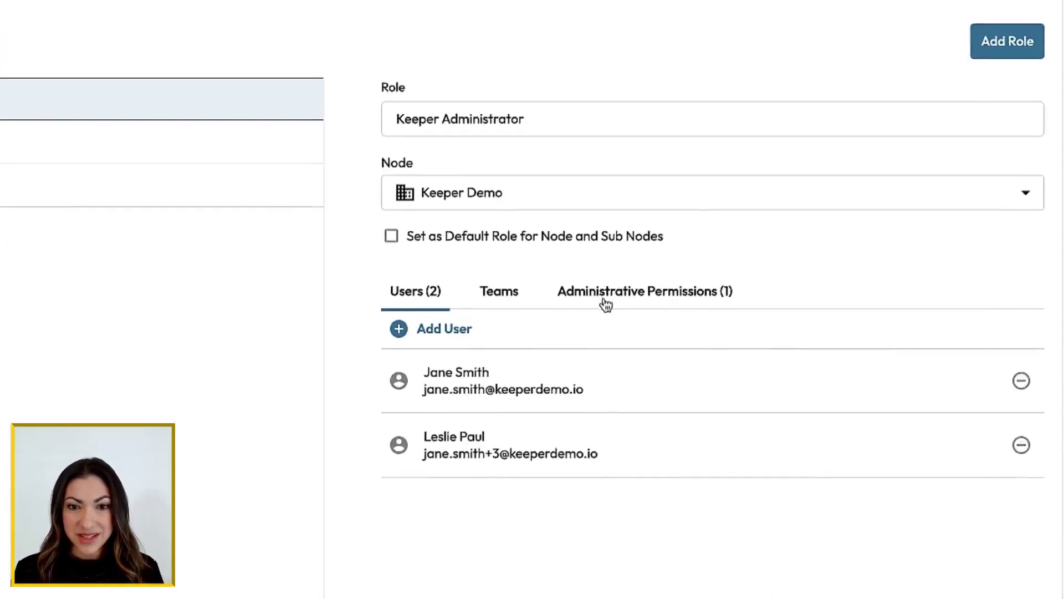
Check Keeper Administrator's administrative permissions over Keeper Demo, then show the node options.
click(602, 302)
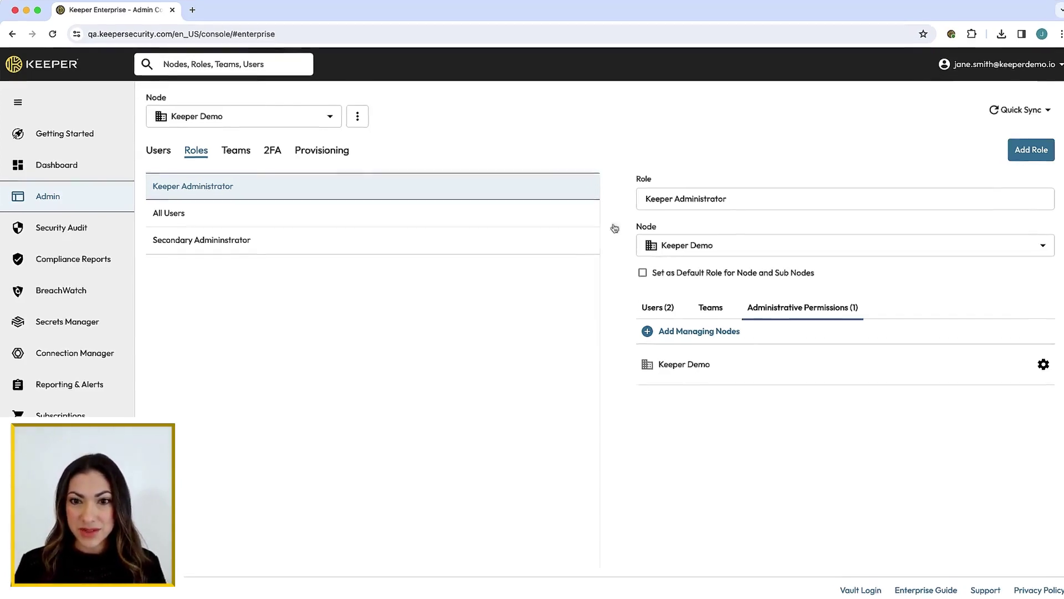
click(570, 106)
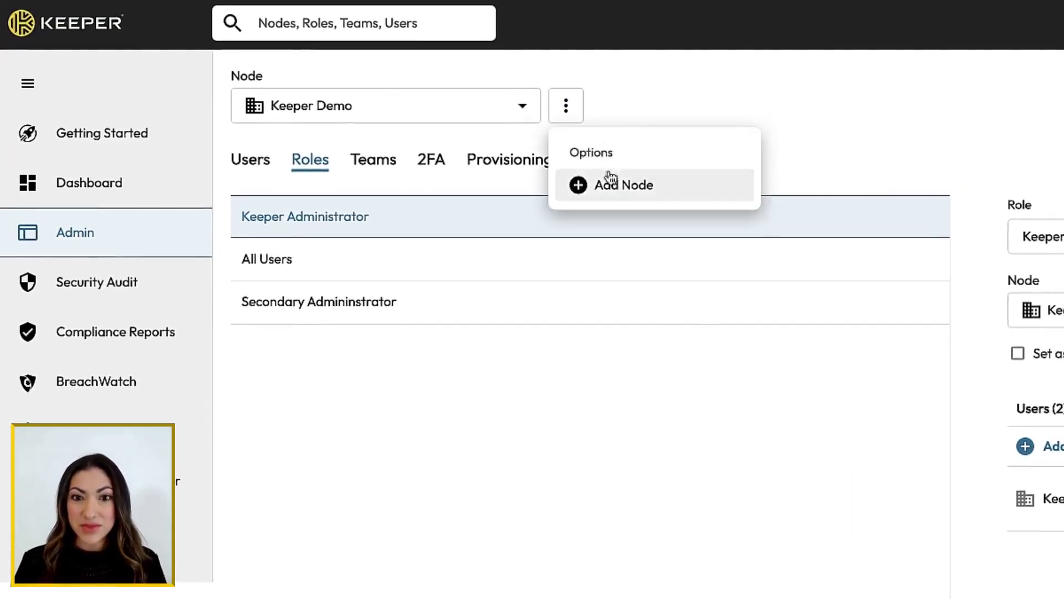
Add a node named 'East Coast' with Keeper Demo as its parent node.
click(608, 187)
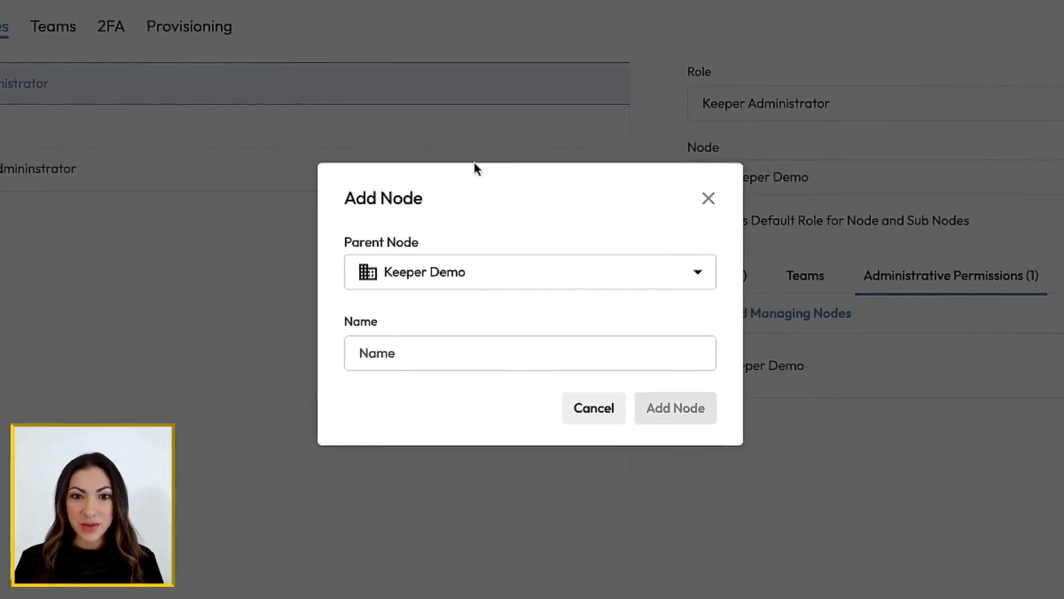
click(724, 283)
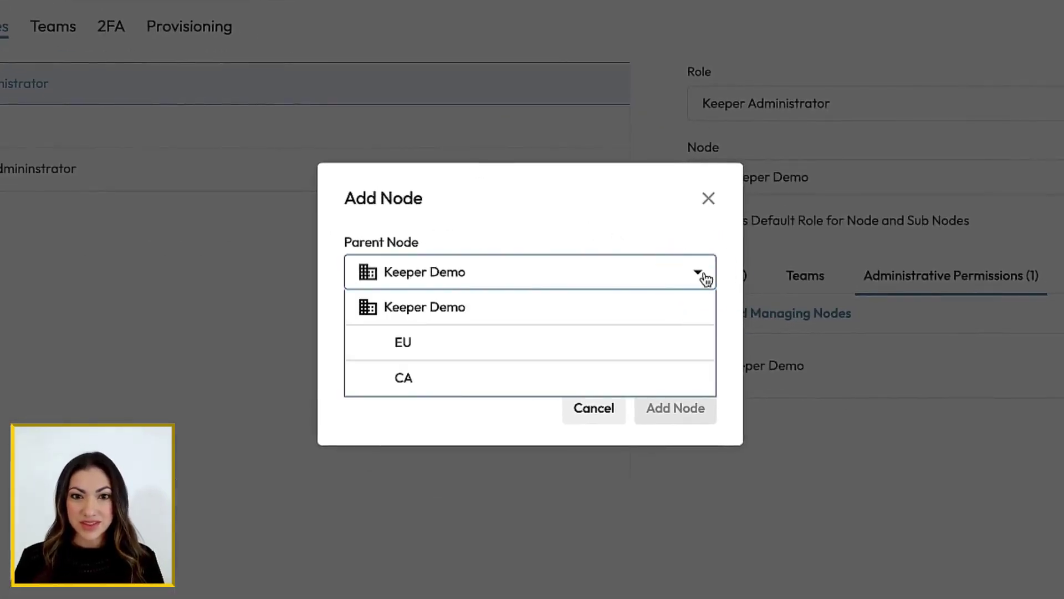
click(705, 277)
click(654, 344)
text(East Coast)
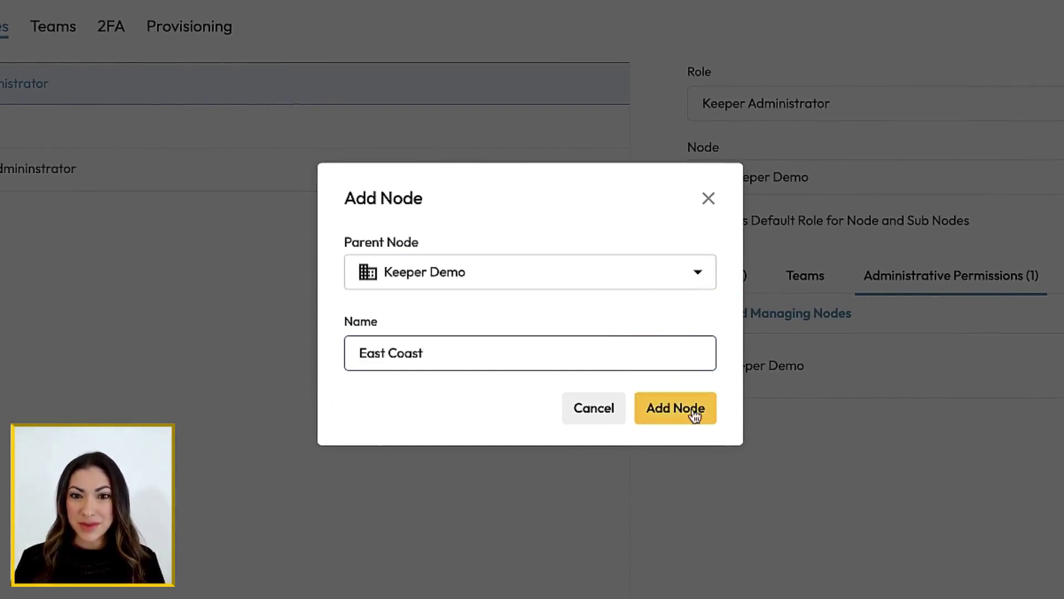
click(693, 415)
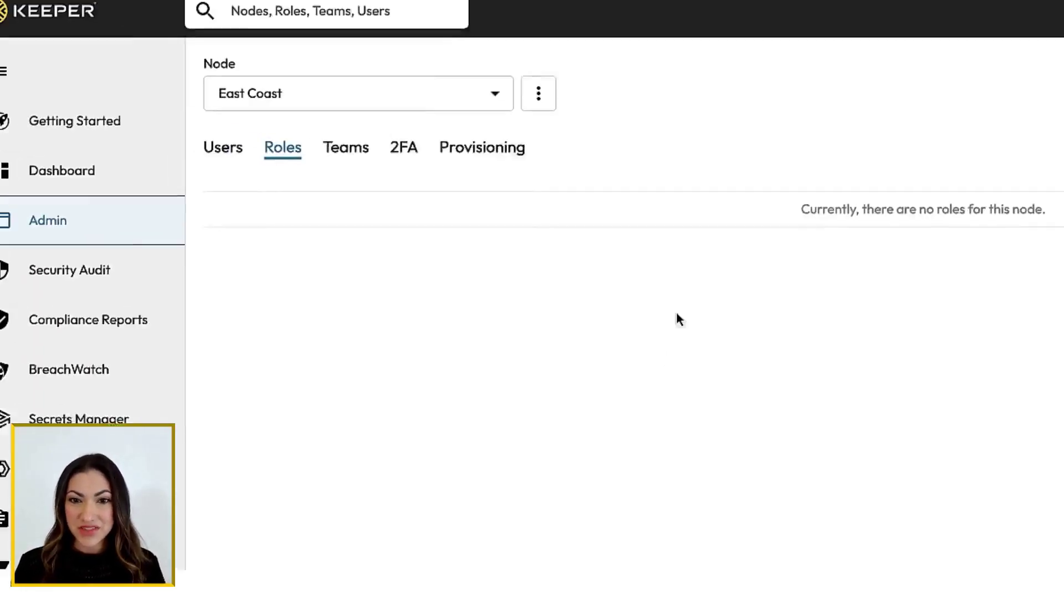
Confirm East Coast appears in the node list alongside EU and CA.
click(525, 111)
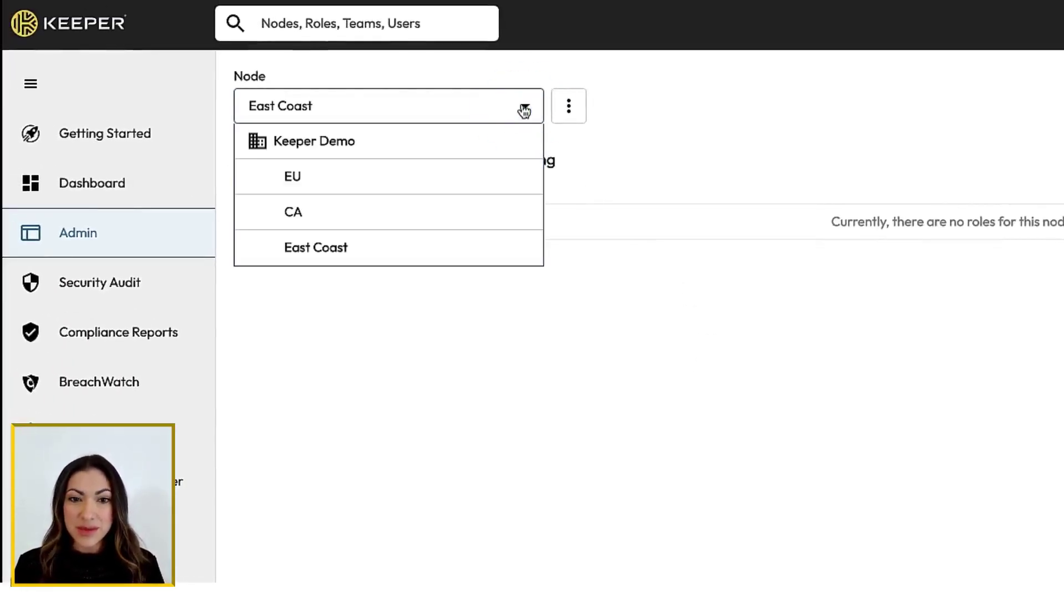